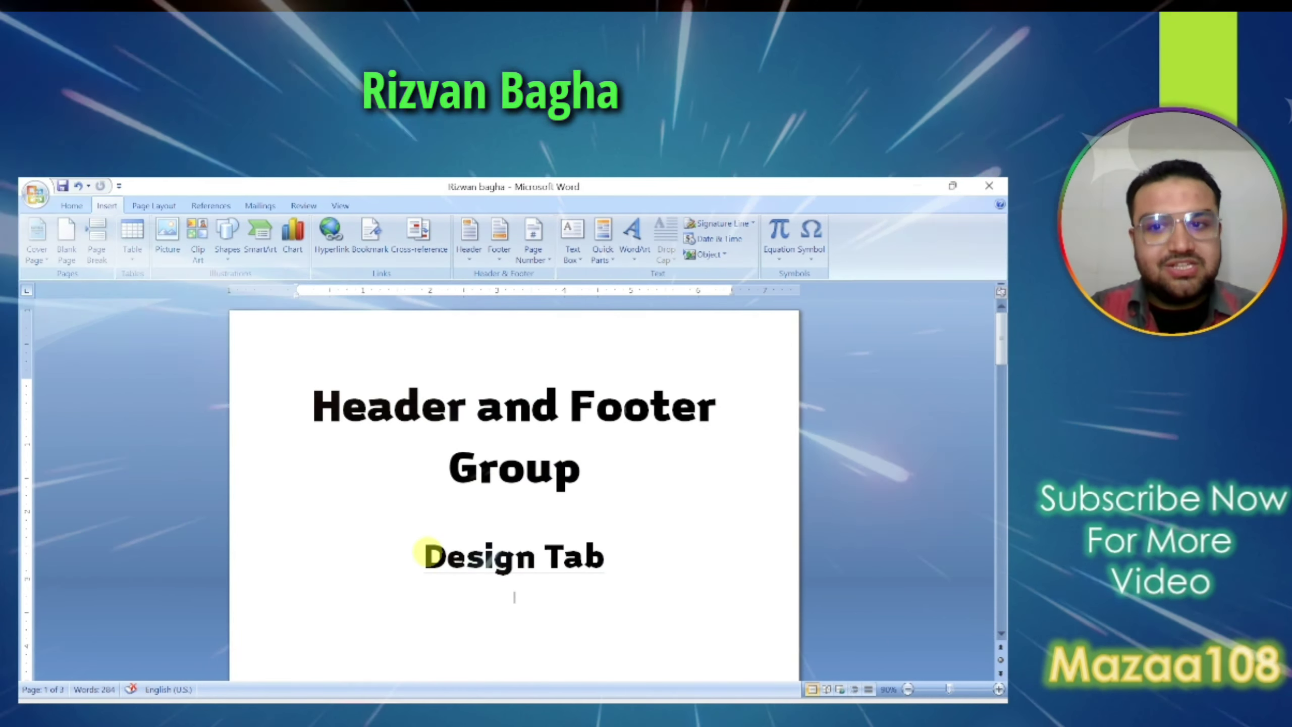
Select, then deselect, the 'Header and Footer' and 'Design Tab' headings in the document.
drag(313, 405, 750, 433)
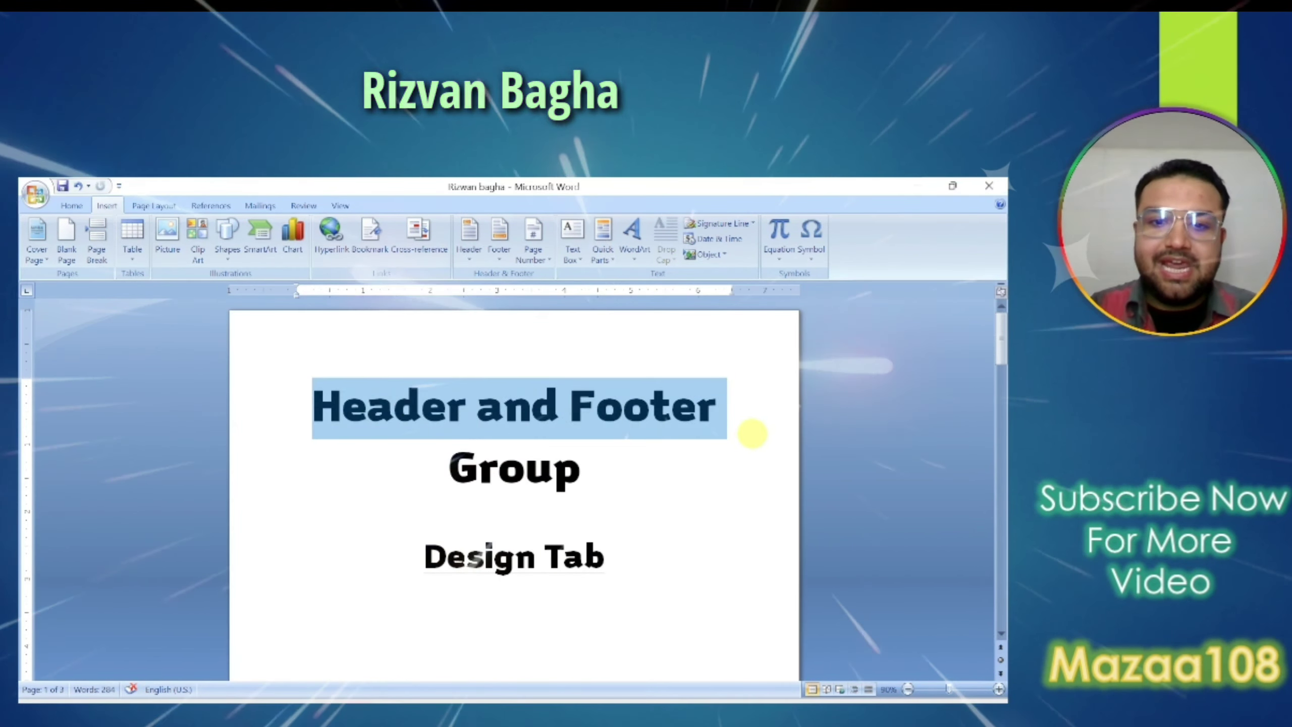
mouse_move(600, 468)
mouse_down()
mouse_move(473, 448)
mouse_move(433, 413)
mouse_up()
click(413, 407)
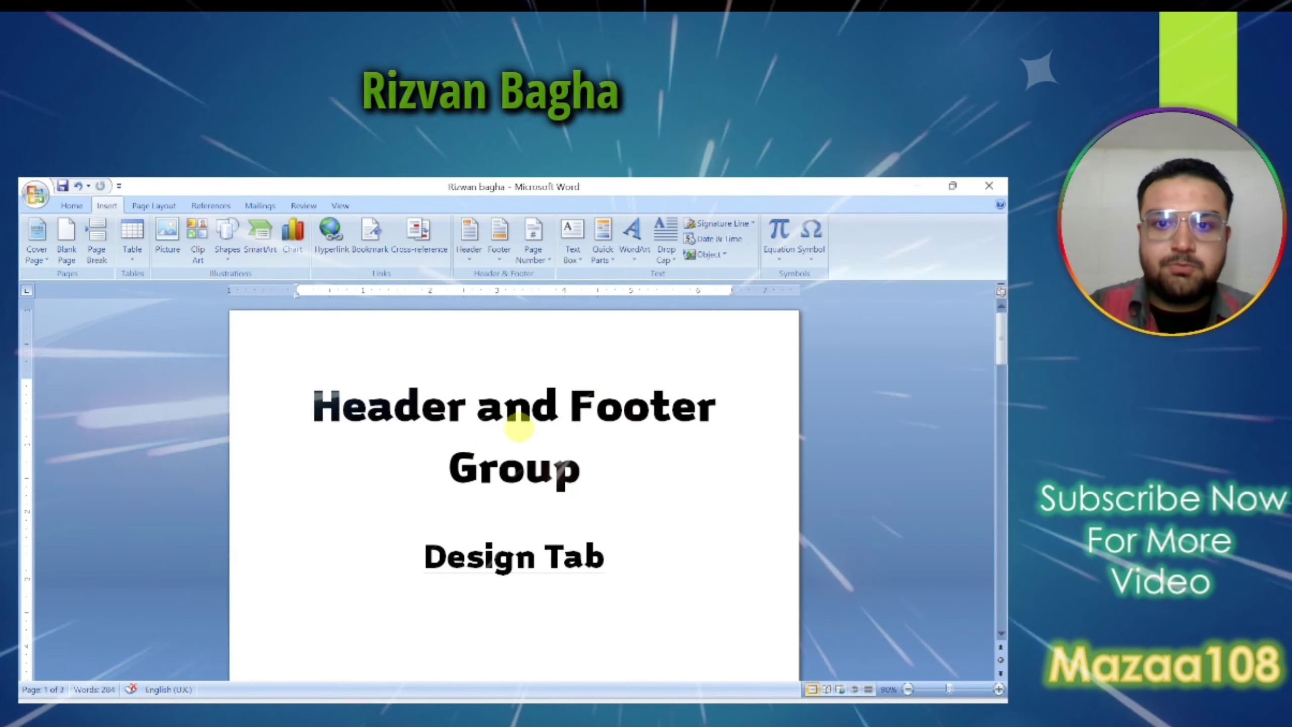
drag(422, 557, 629, 590)
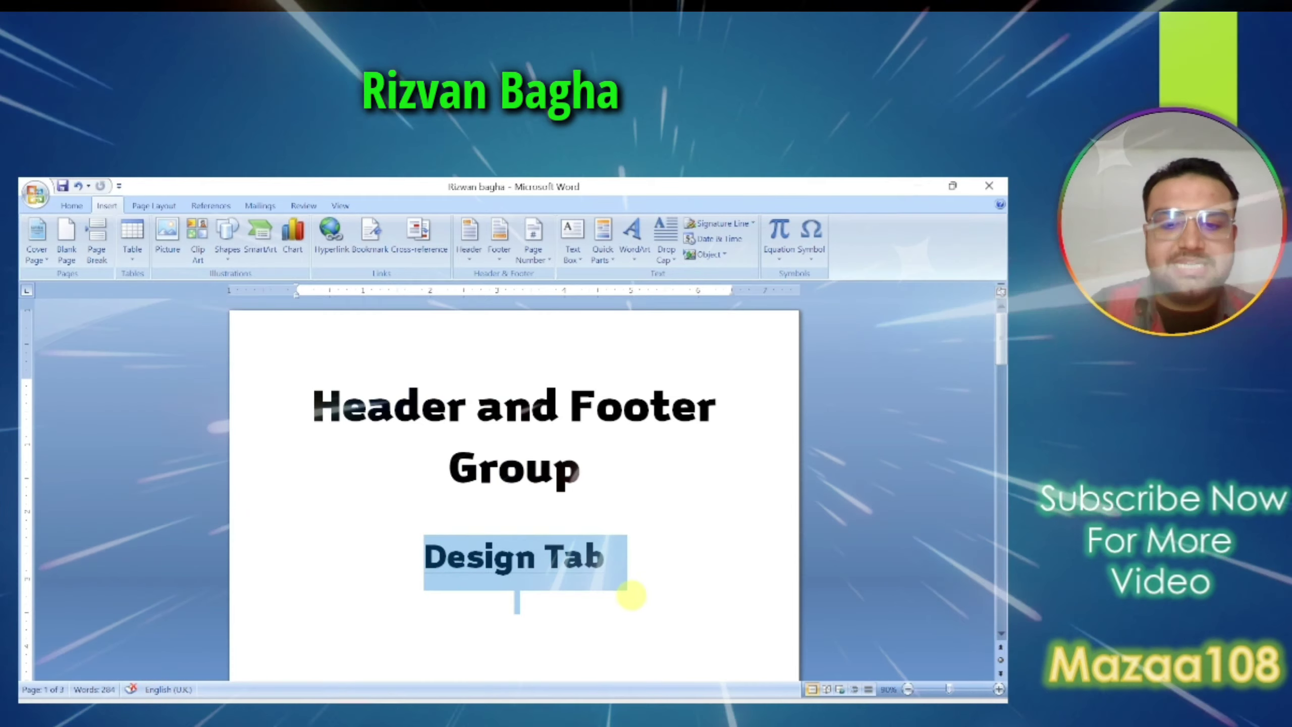
click(504, 557)
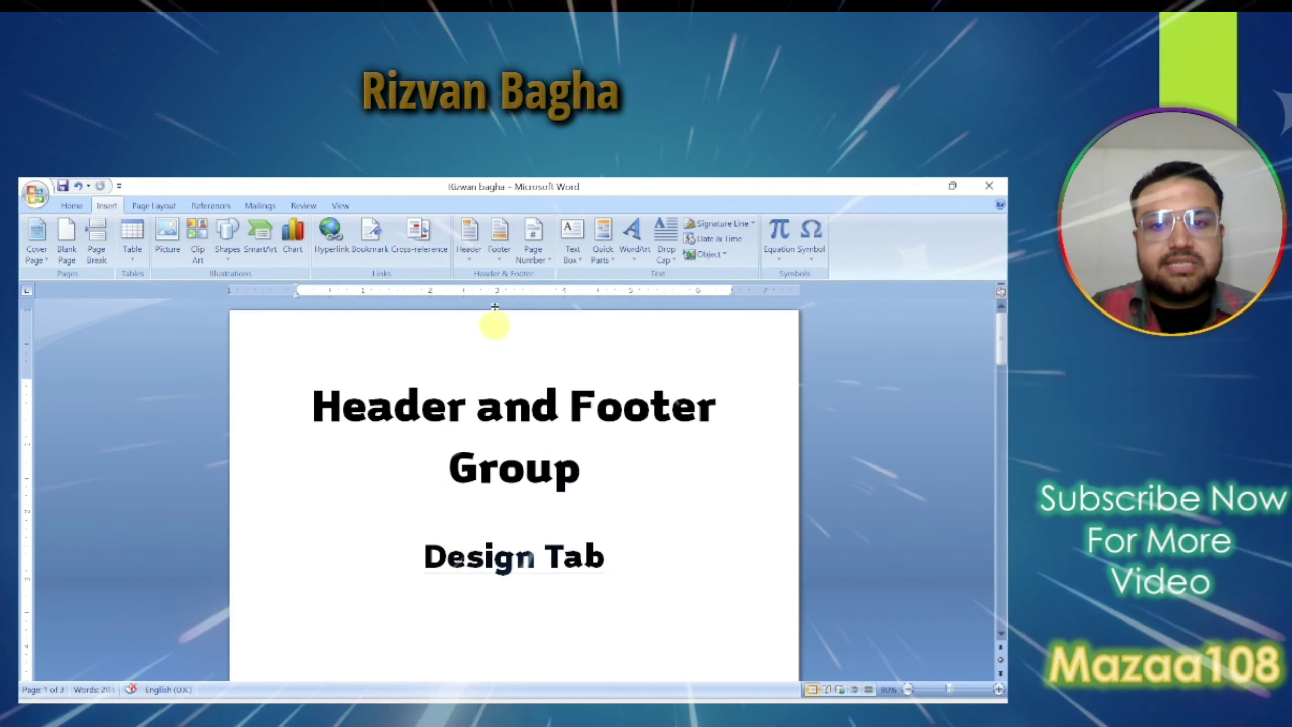
Insert the Alphabet built-in header and enter the author's name as its title.
click(464, 262)
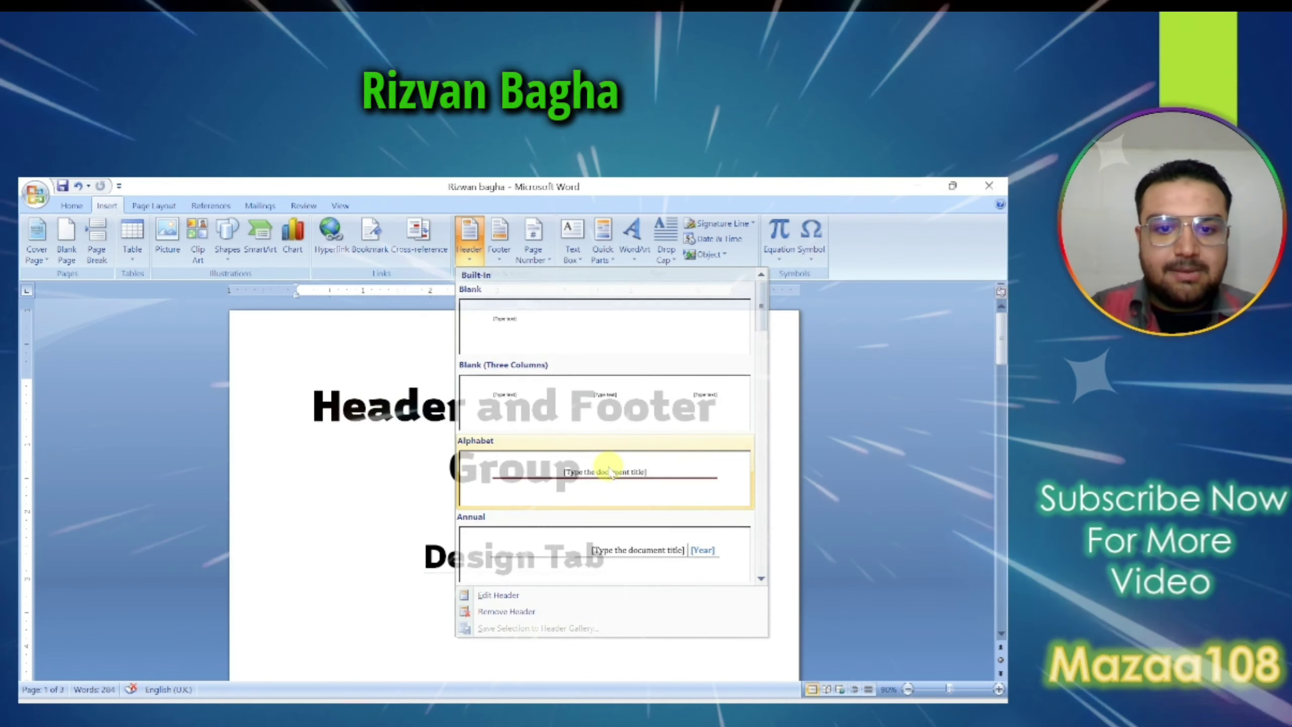
click(600, 481)
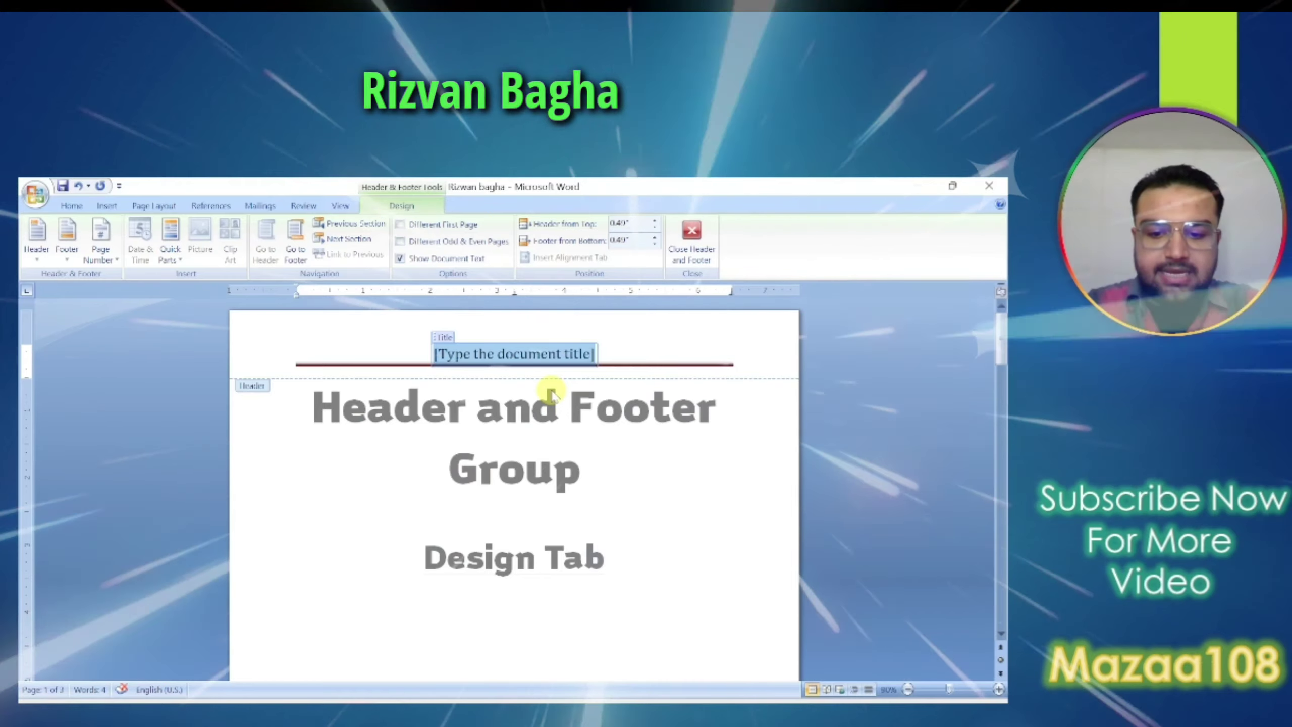
text(rizvan)
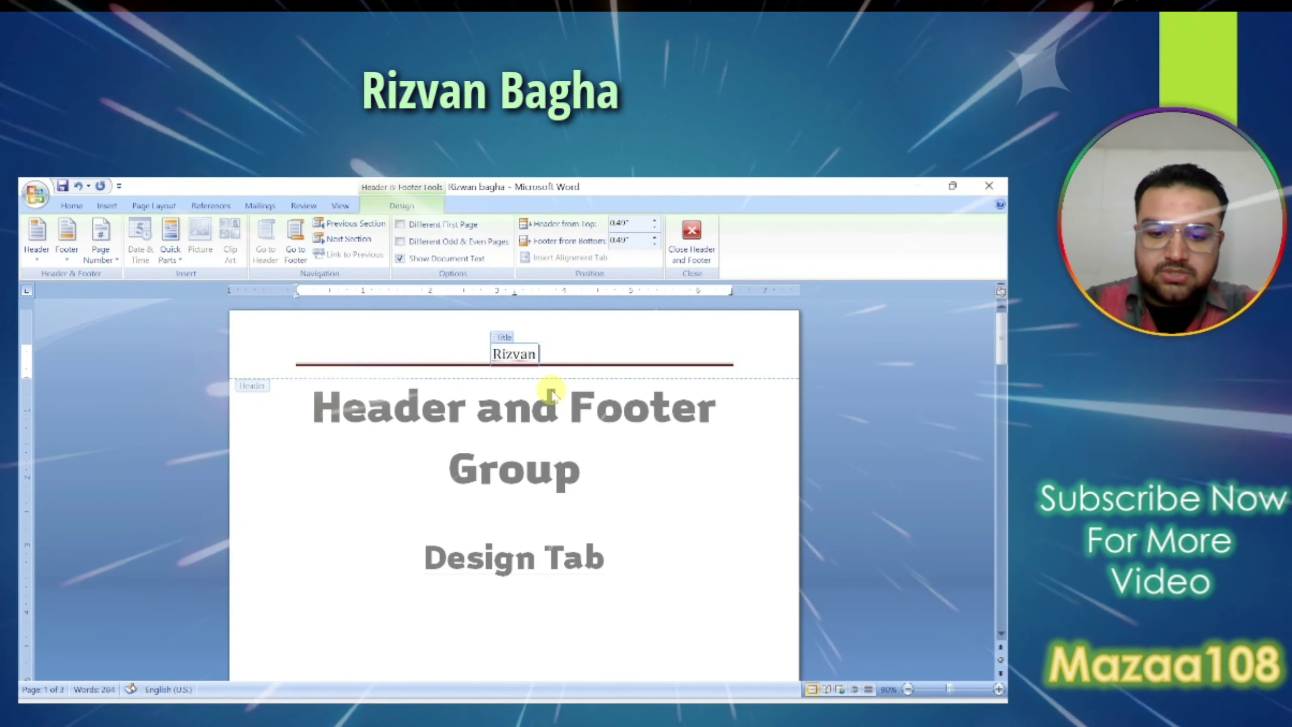
text( bah)
key(BackSpace)
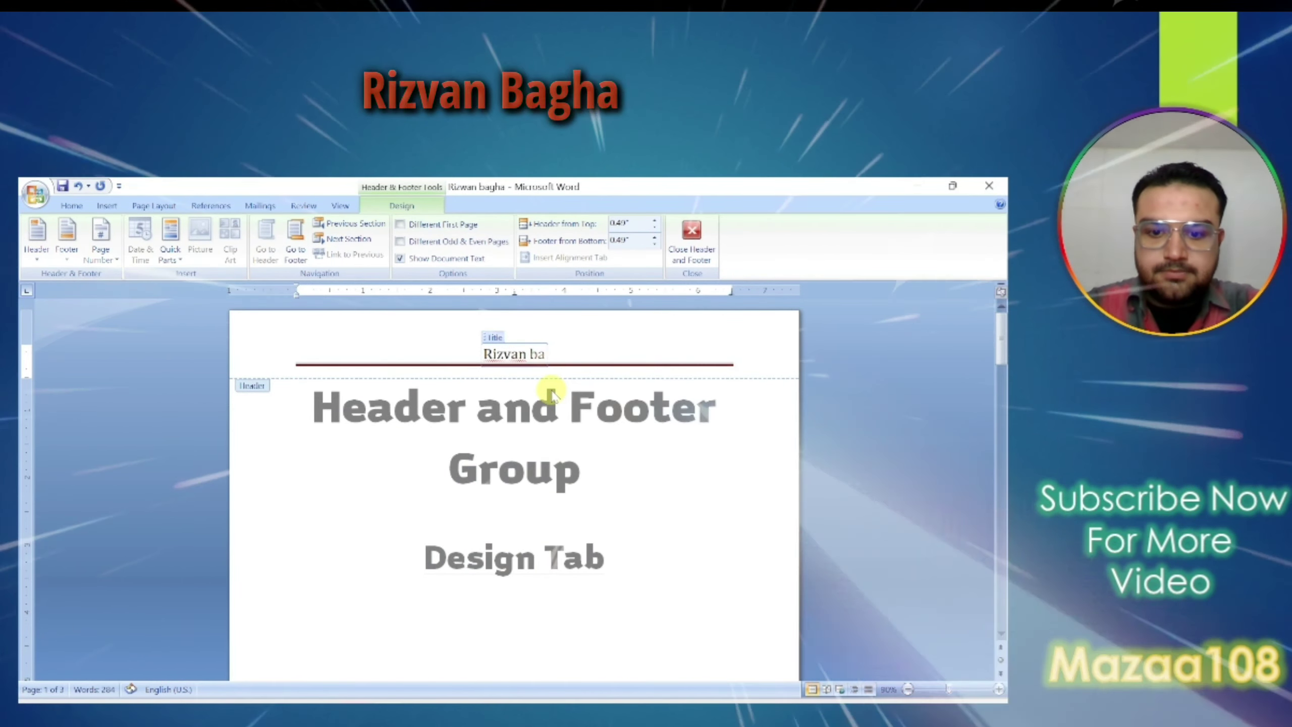
text(gha)
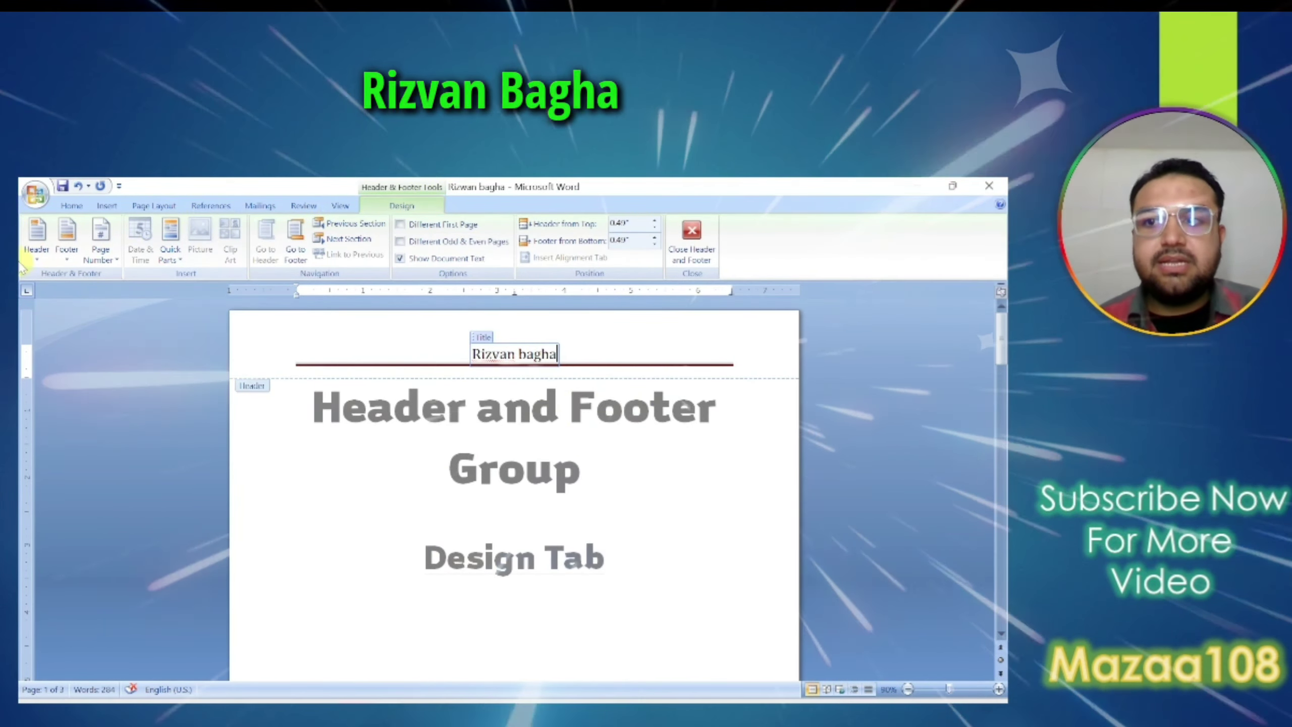
Browse the Header, Footer and Page Number galleries, then insert the Annual footer showing page 1.
click(37, 242)
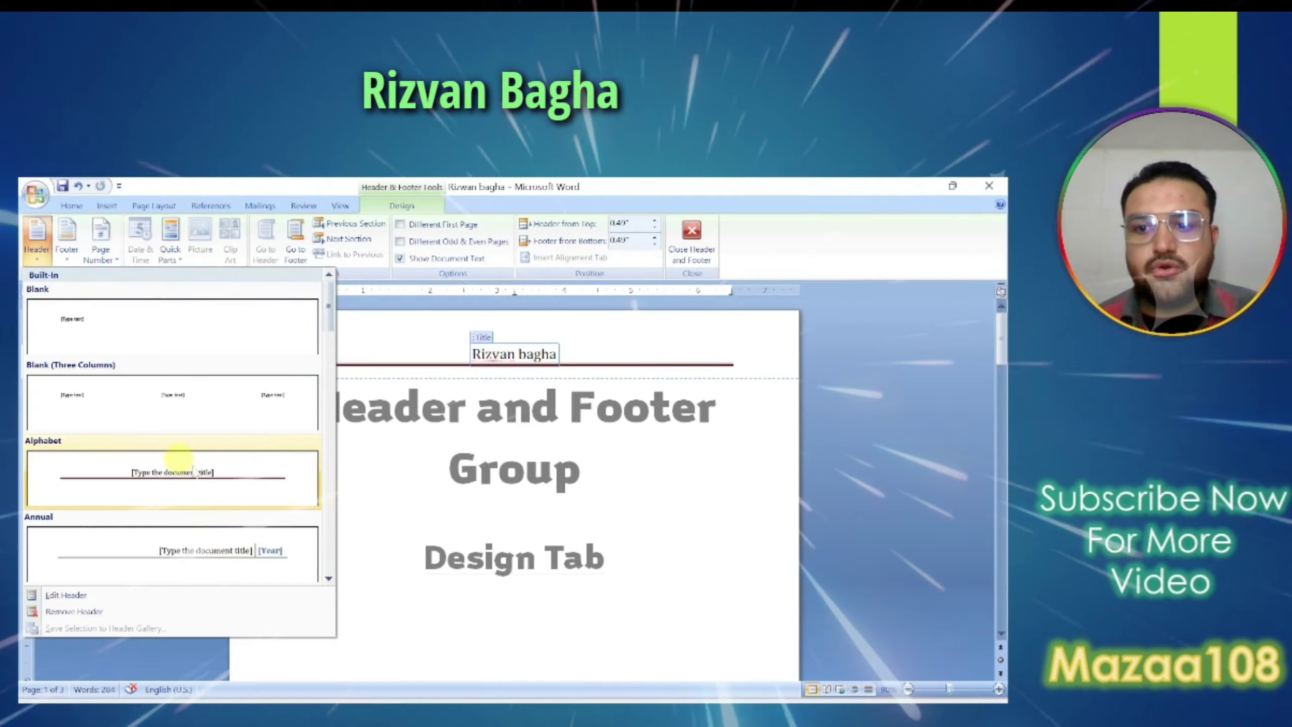
click(67, 239)
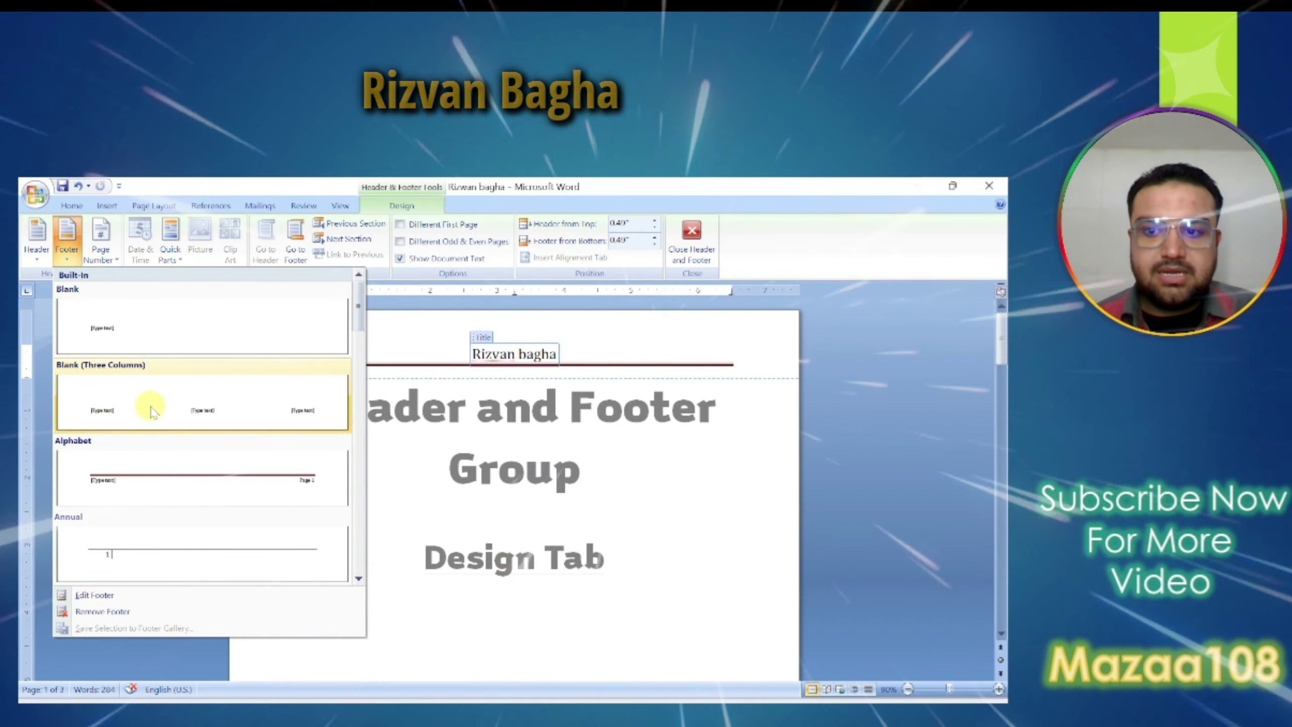
scroll(152, 422, down, 5)
scroll(161, 429, down, 3)
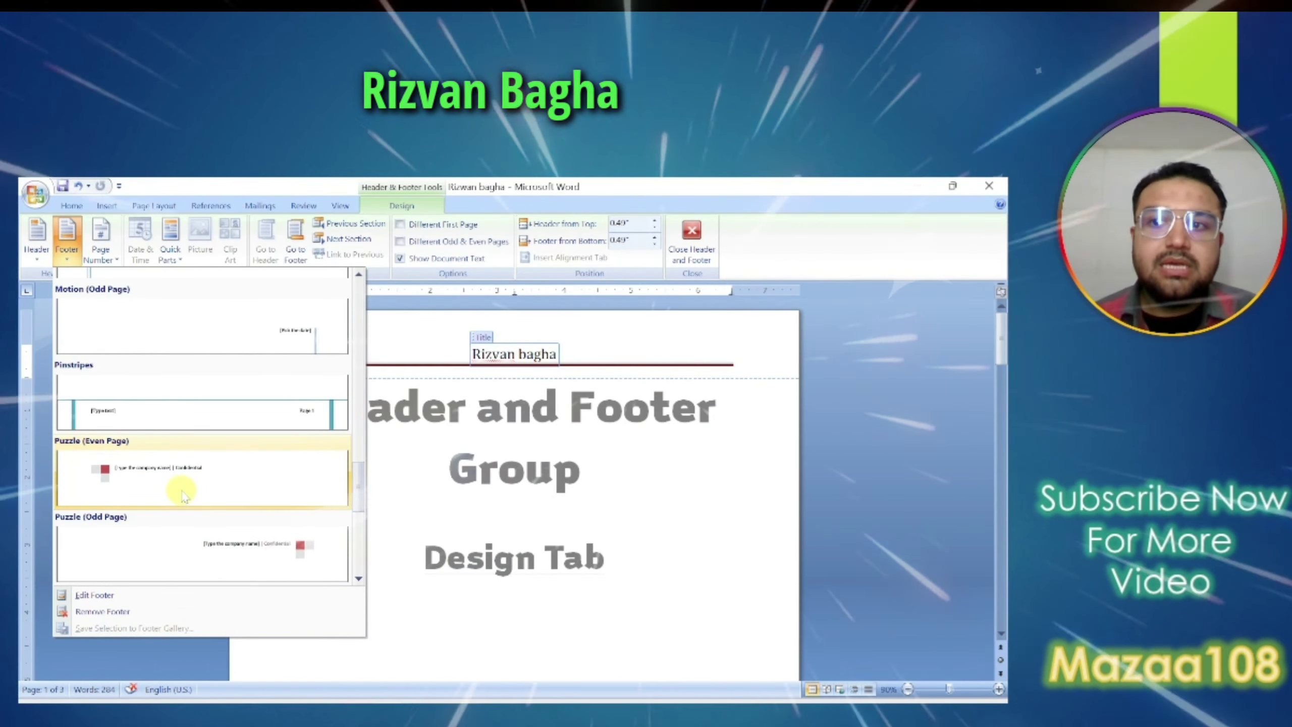
click(101, 245)
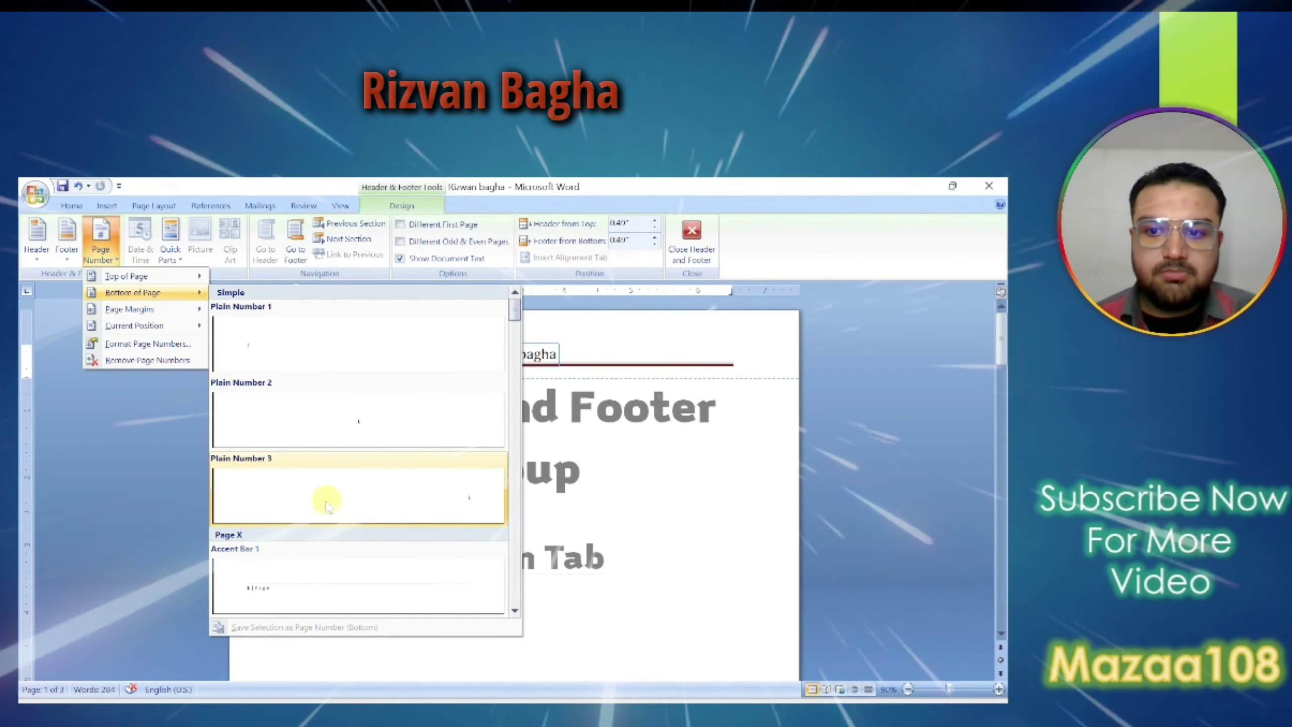
click(145, 275)
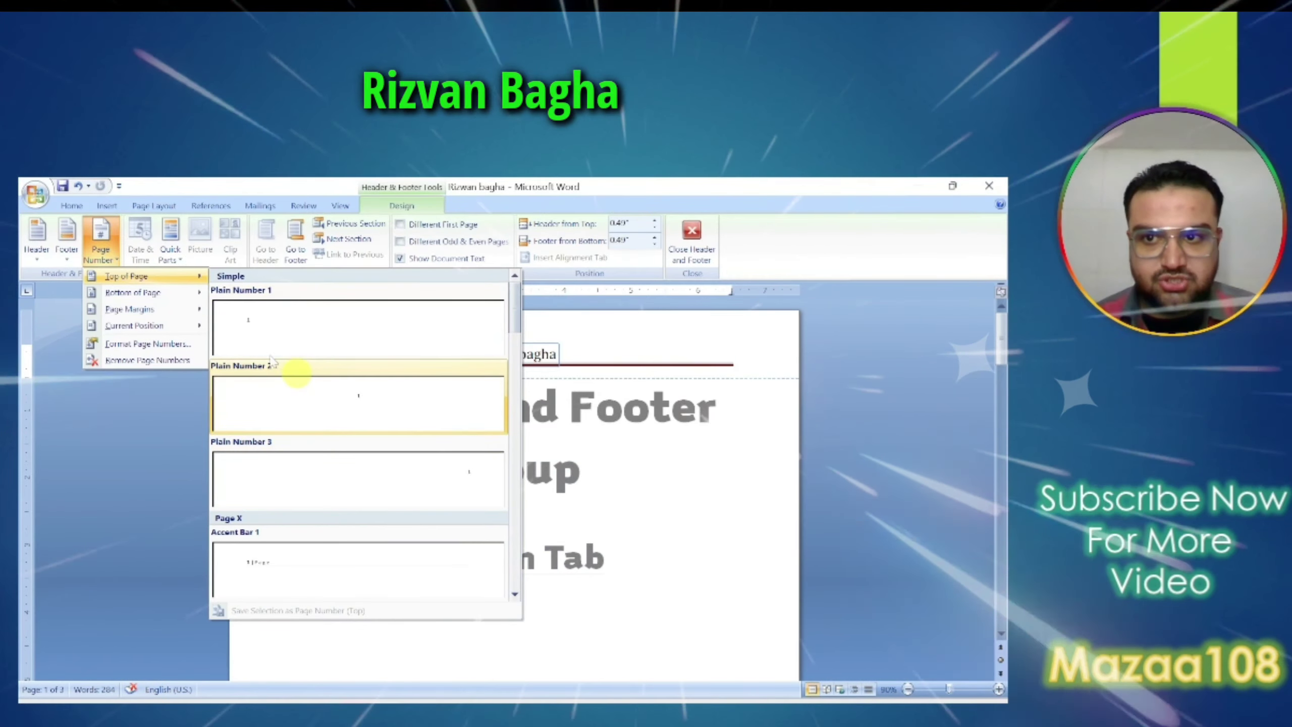
click(67, 244)
click(202, 548)
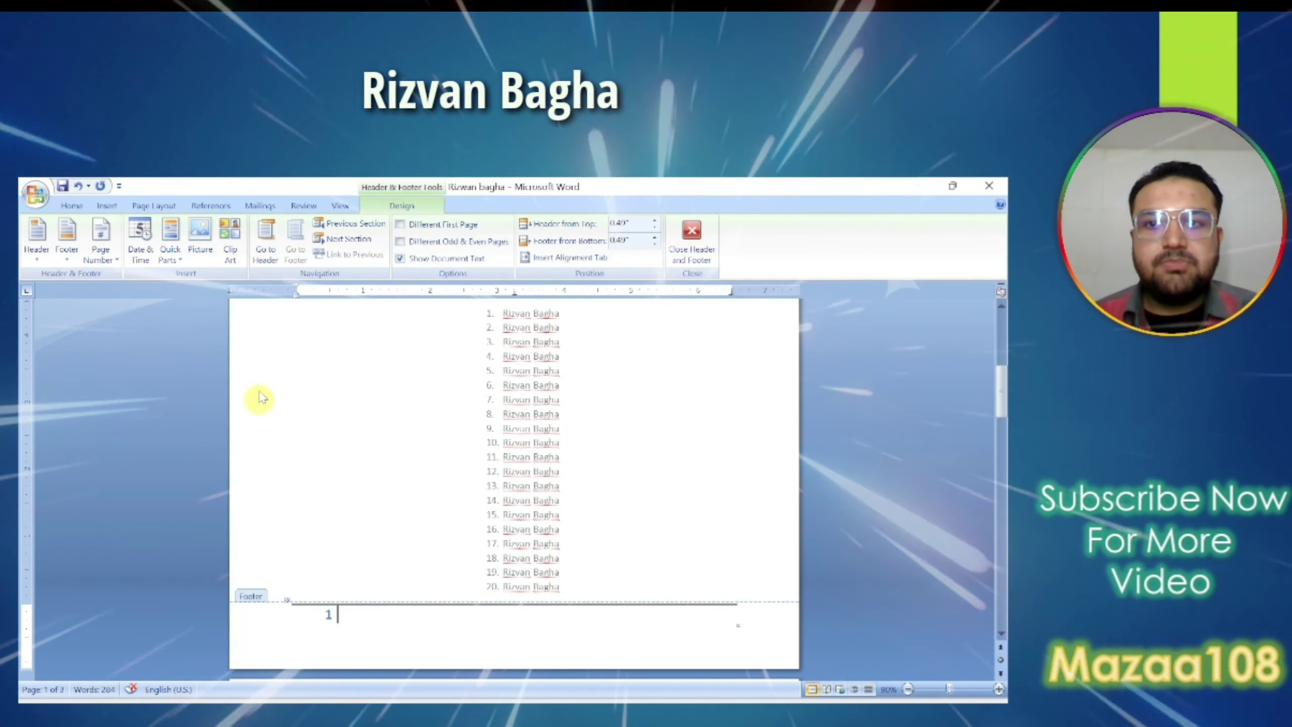
Insert the date in 'August 23' format below the footer's page number and select it.
click(140, 240)
click(354, 426)
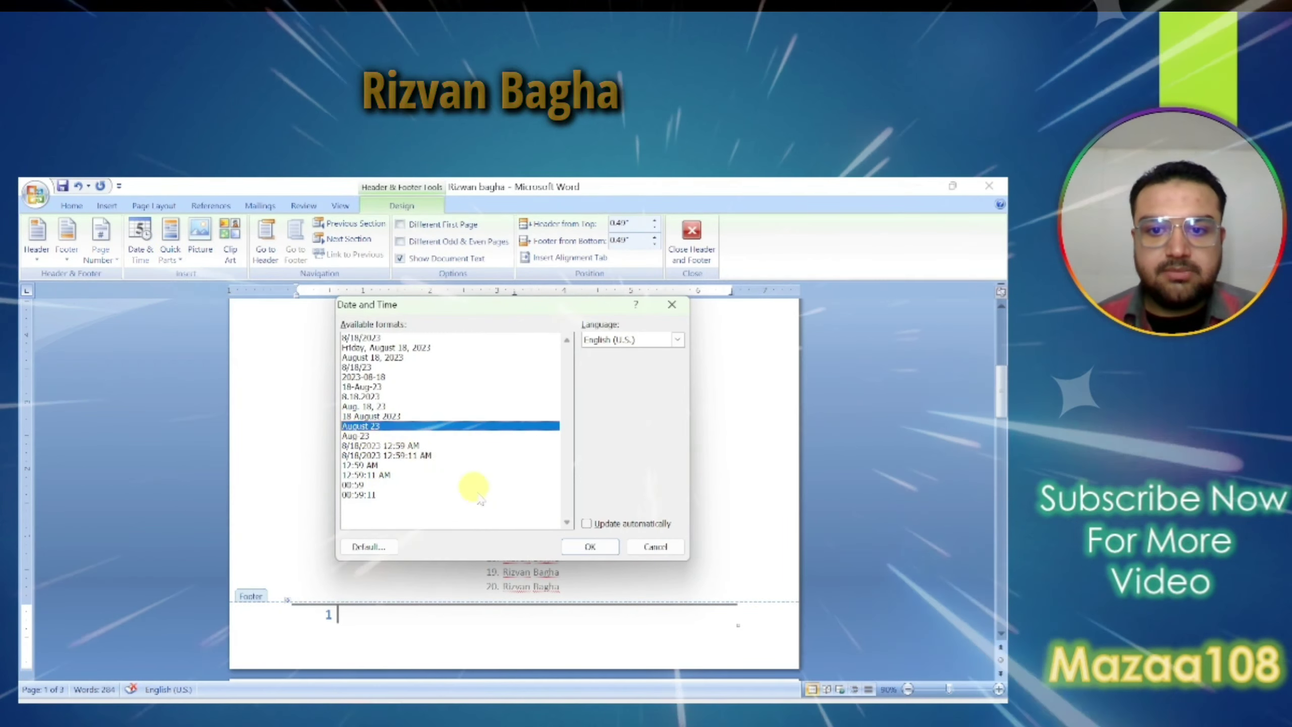
click(589, 546)
drag(346, 648, 288, 626)
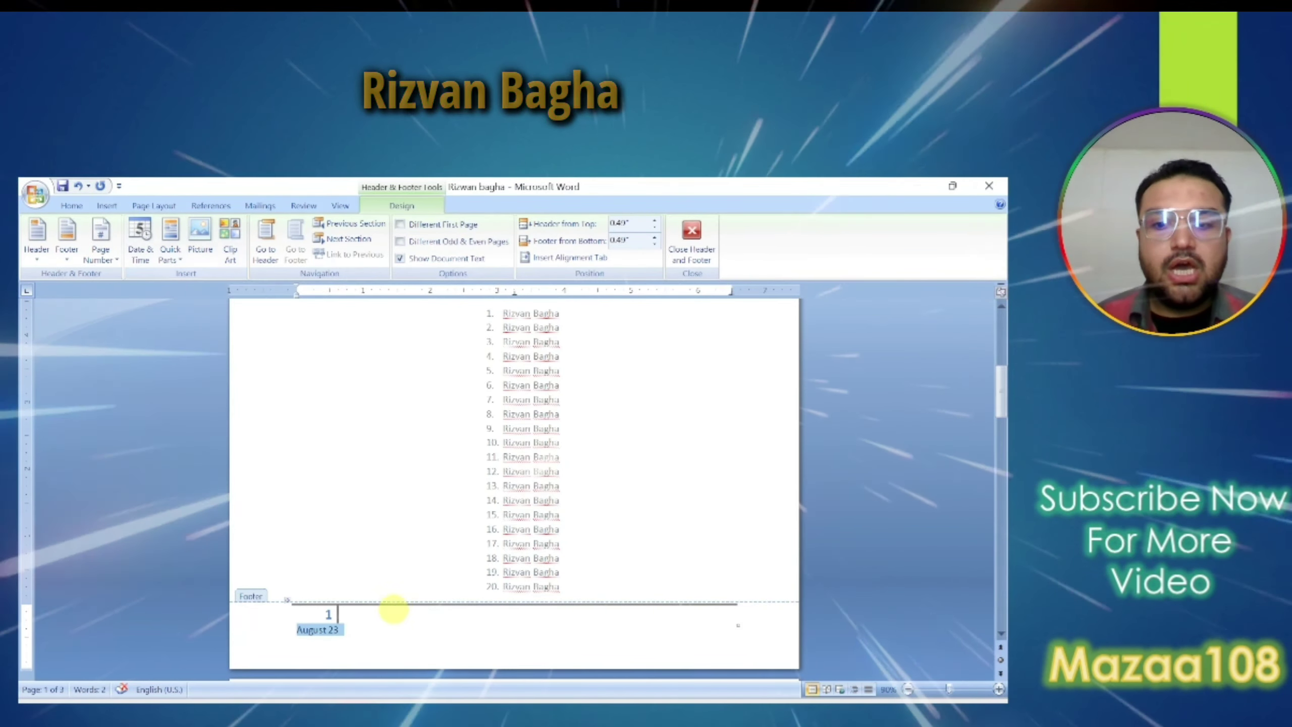
Deselect the footer date and move between header and footer using Go to Header and Go to Footer.
click(340, 629)
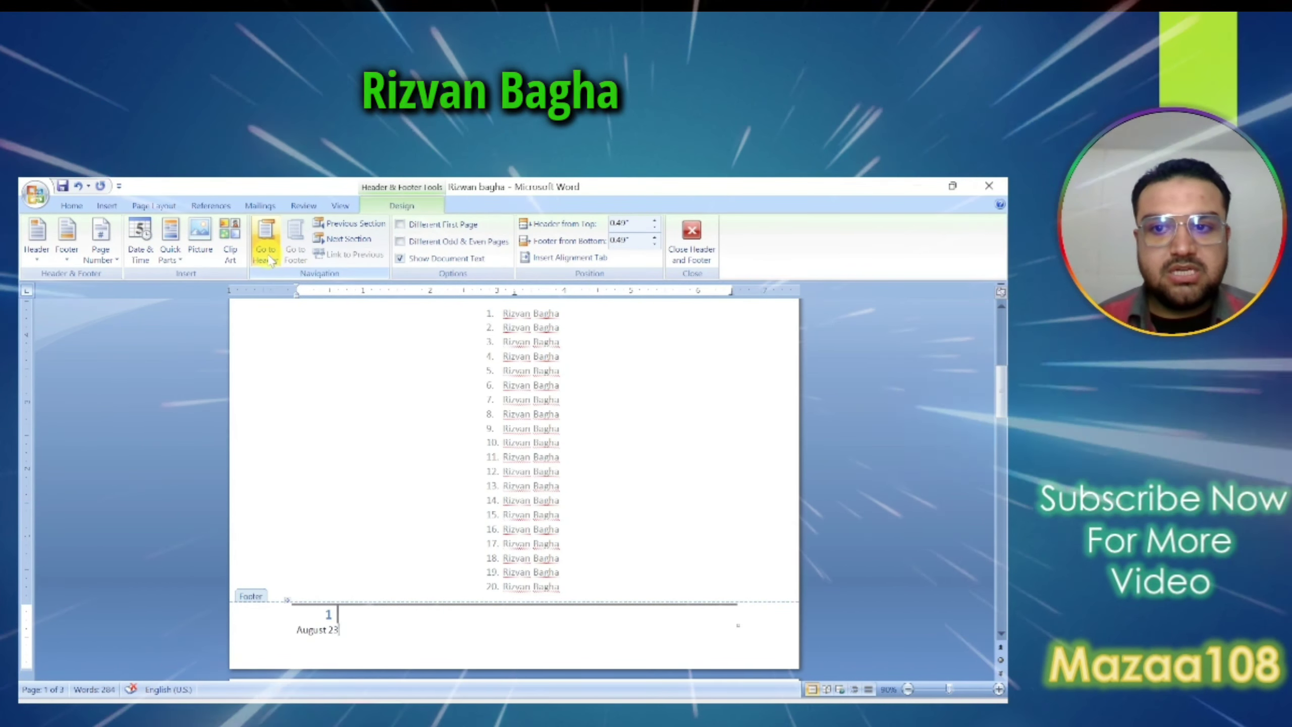
scroll(544, 405, down, 2)
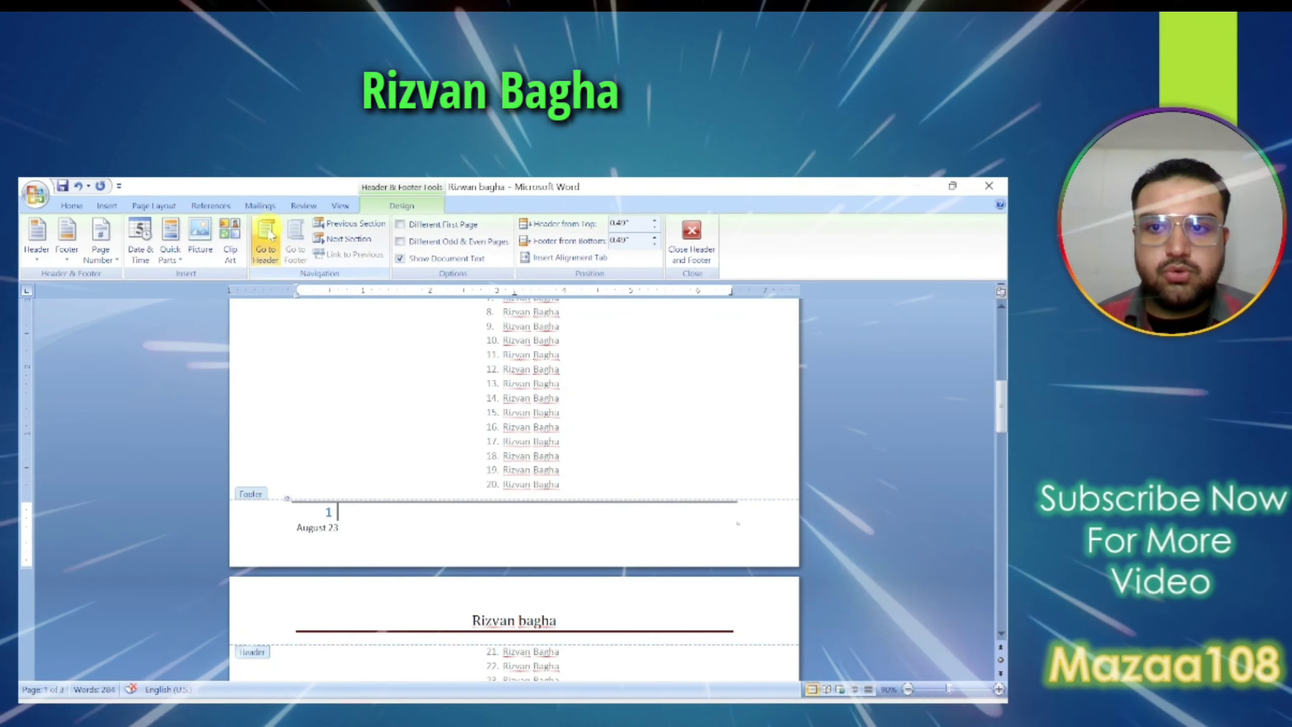
click(267, 240)
click(303, 251)
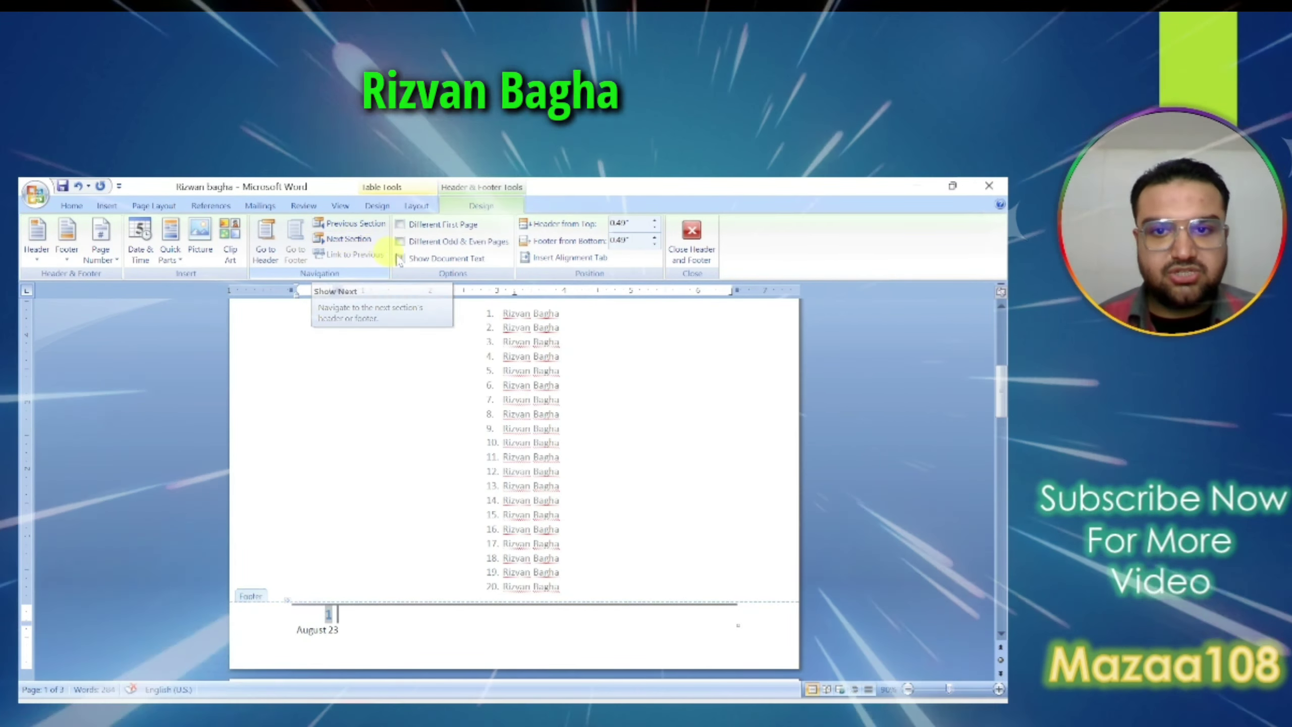
scroll(465, 323, up, 5)
scroll(465, 323, up, 3)
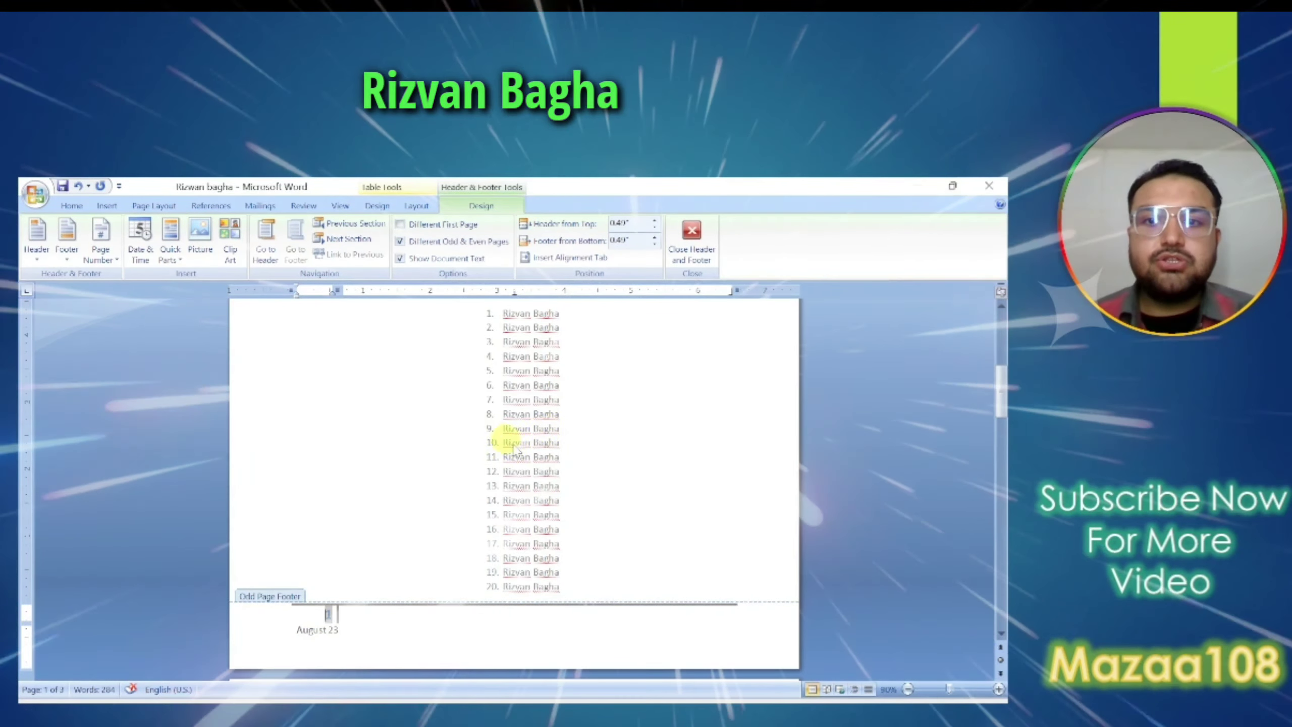
scroll(516, 452, up, 5)
scroll(514, 450, down, 4)
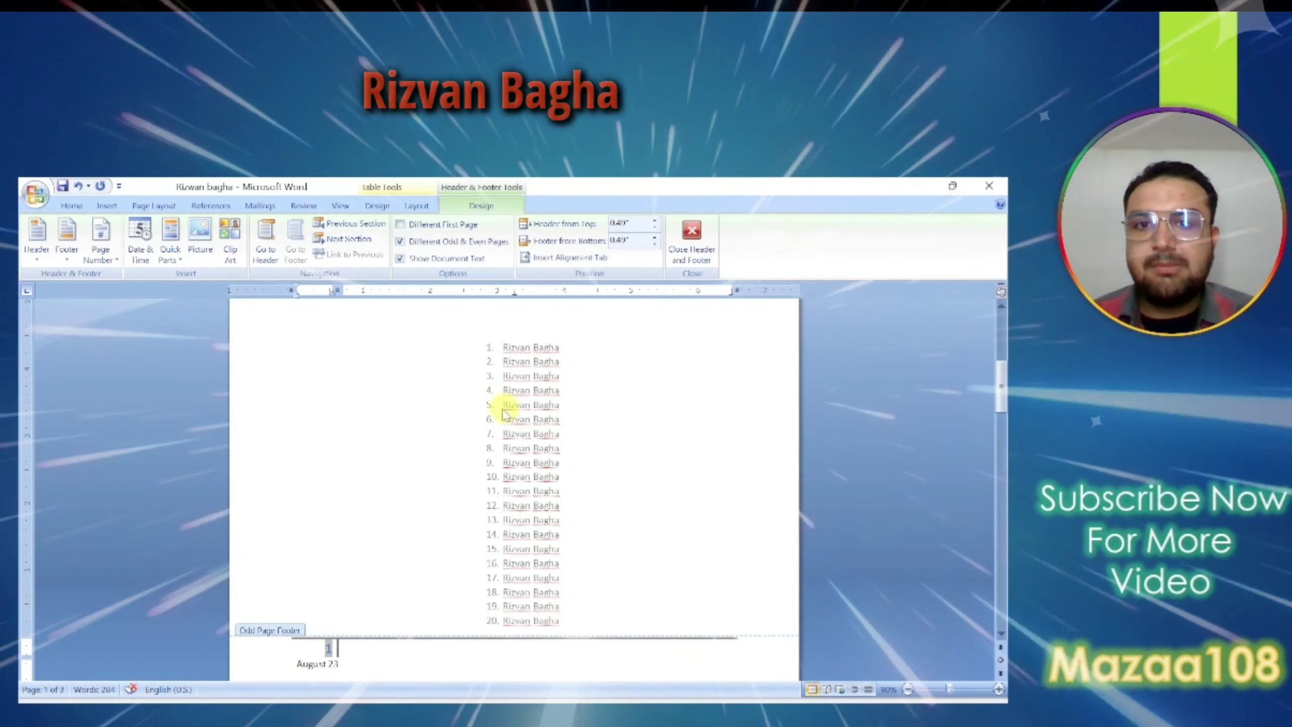
click(444, 258)
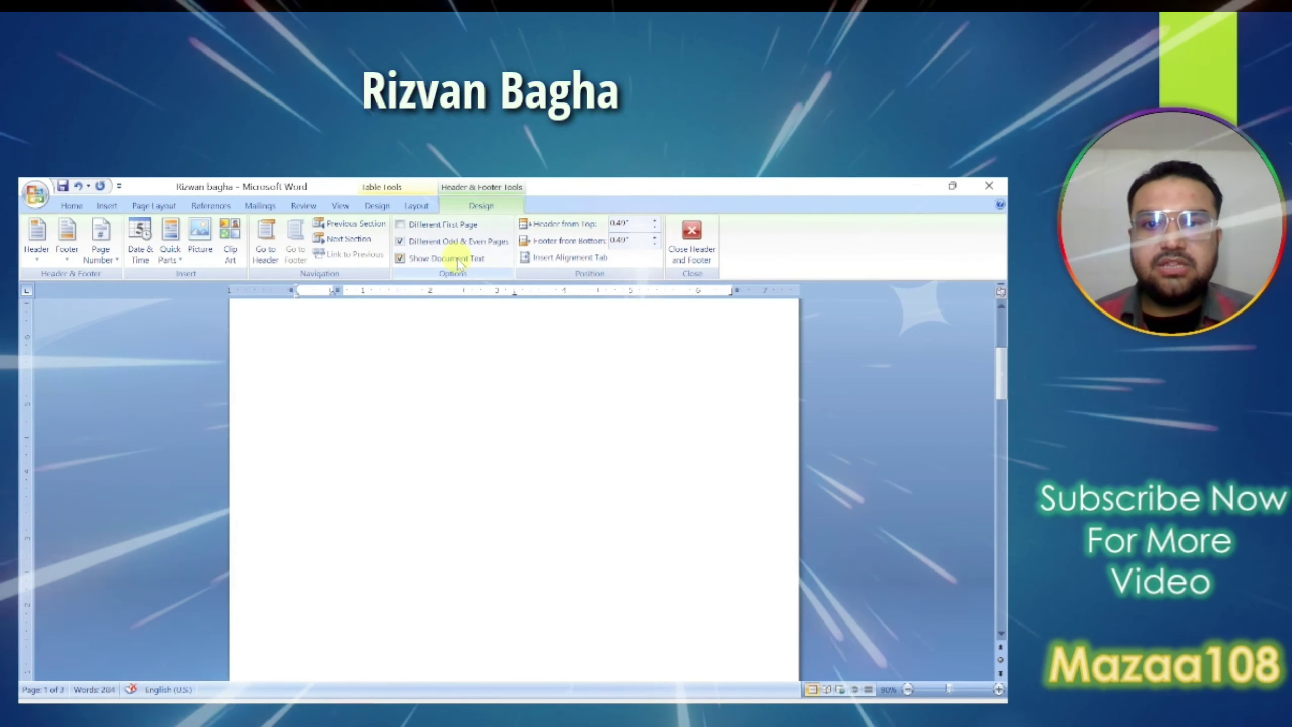
scroll(418, 404, up, 5)
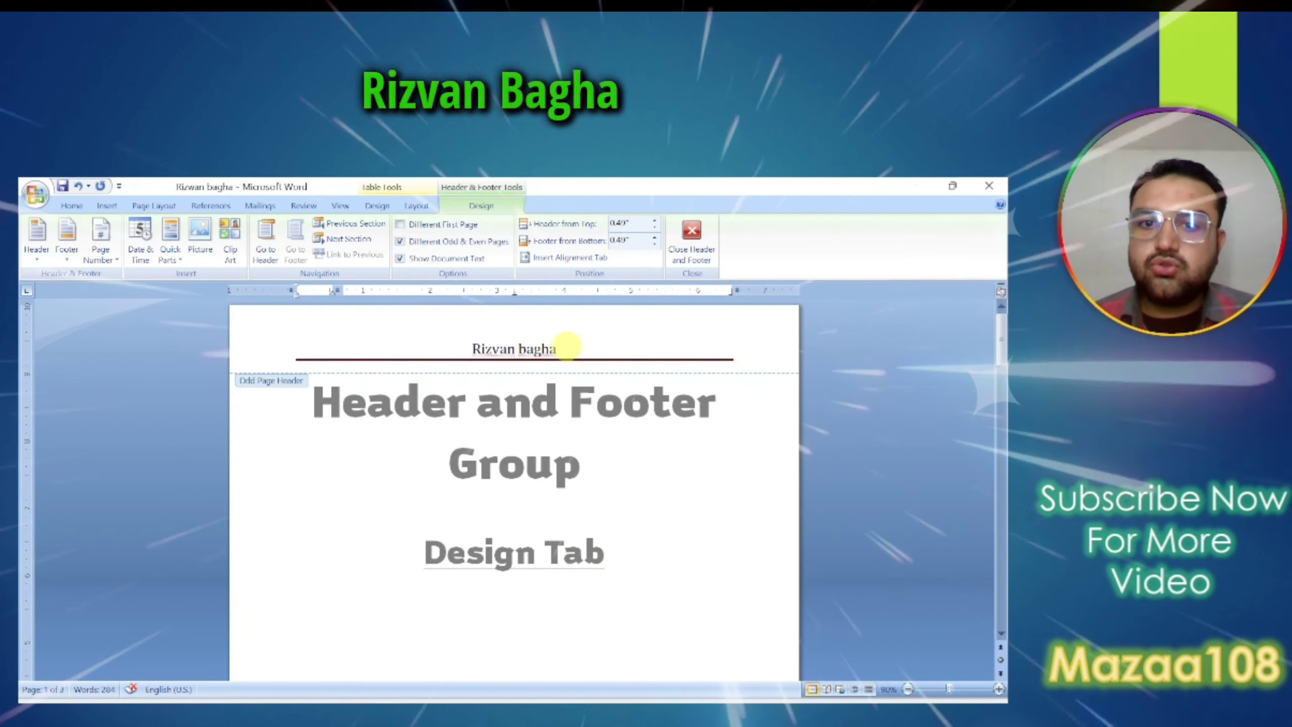
Set Header from Top to 1 inch and centre the header title with a Center alignment tab.
click(627, 224)
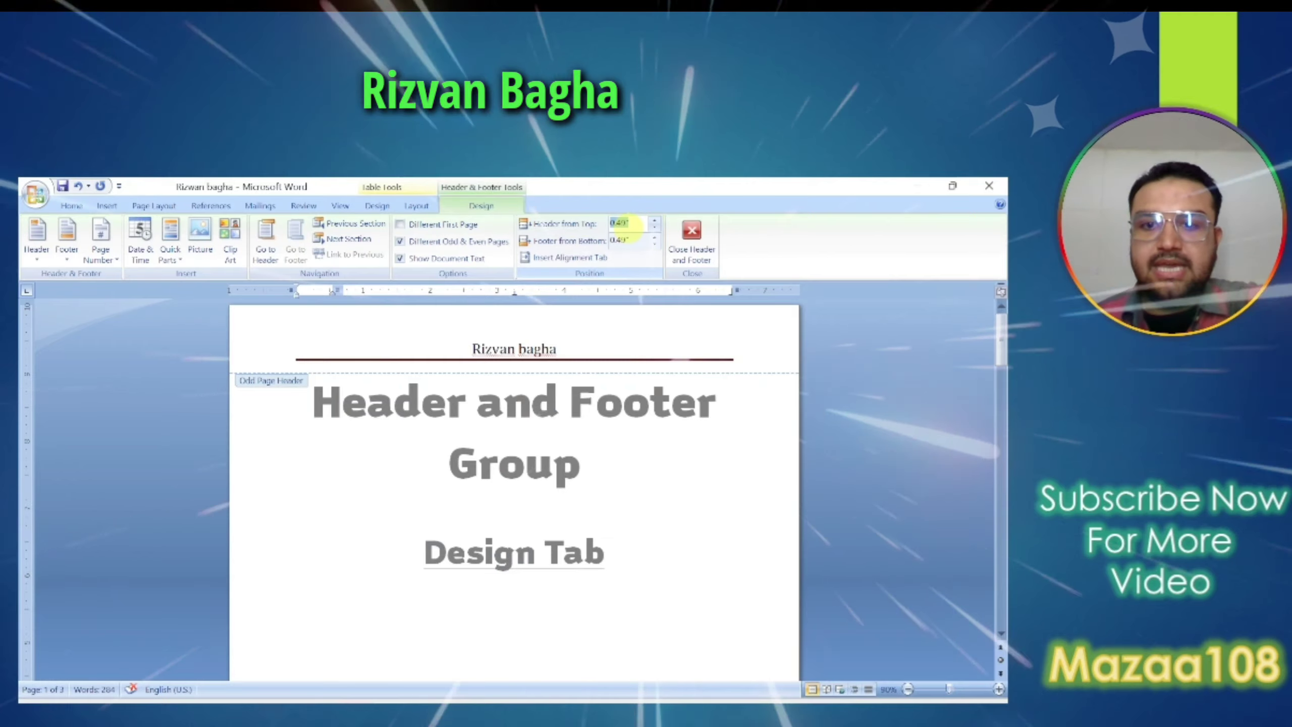
text(1)
key(Return)
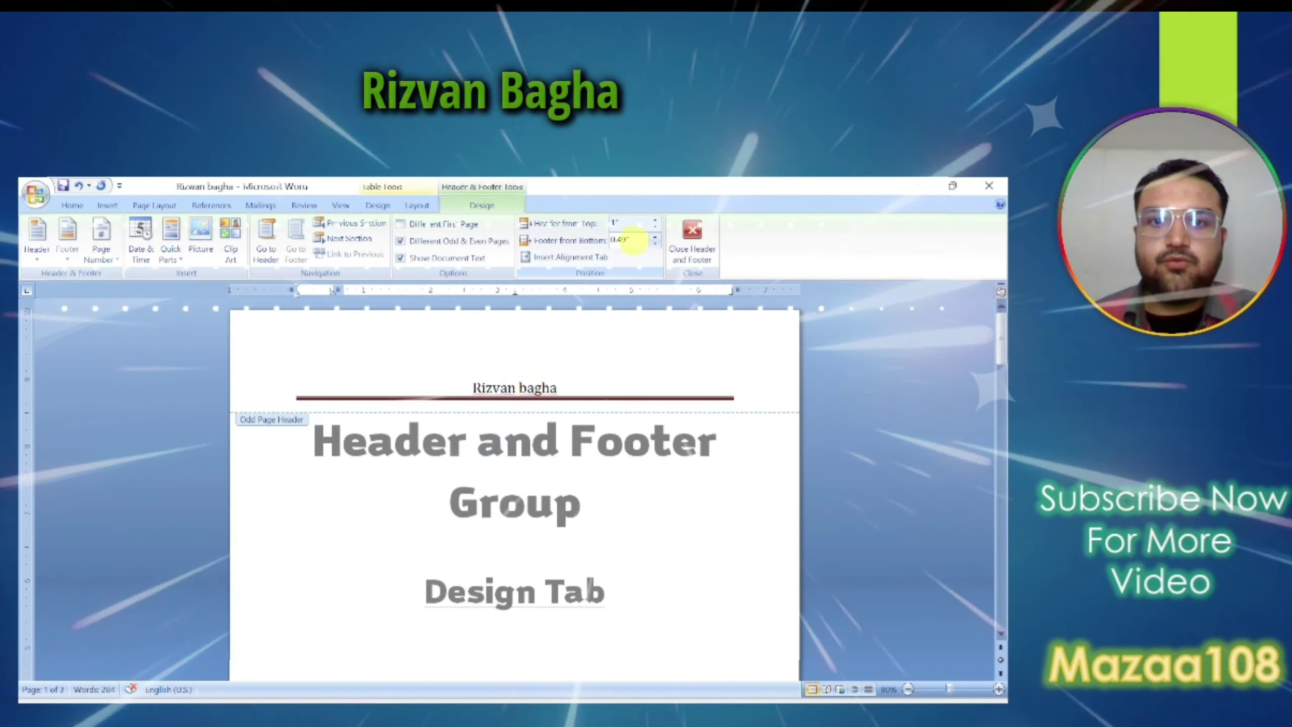
click(585, 256)
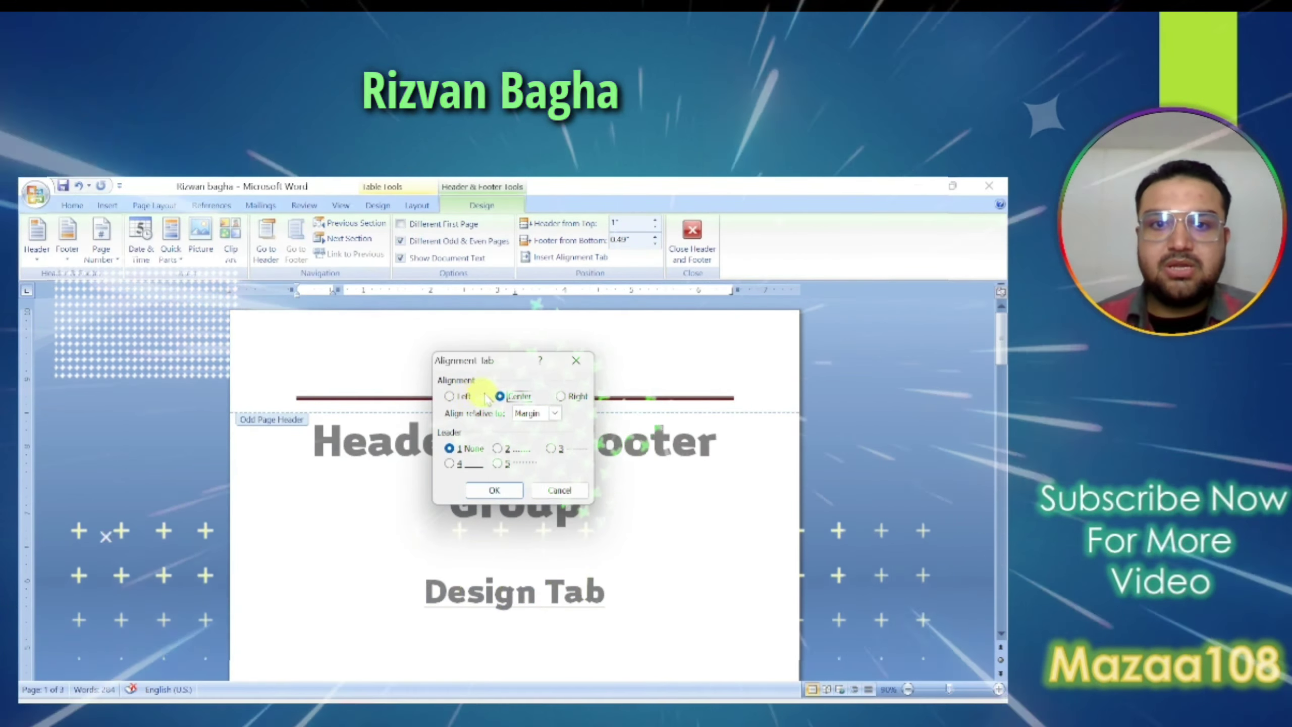
key(Return)
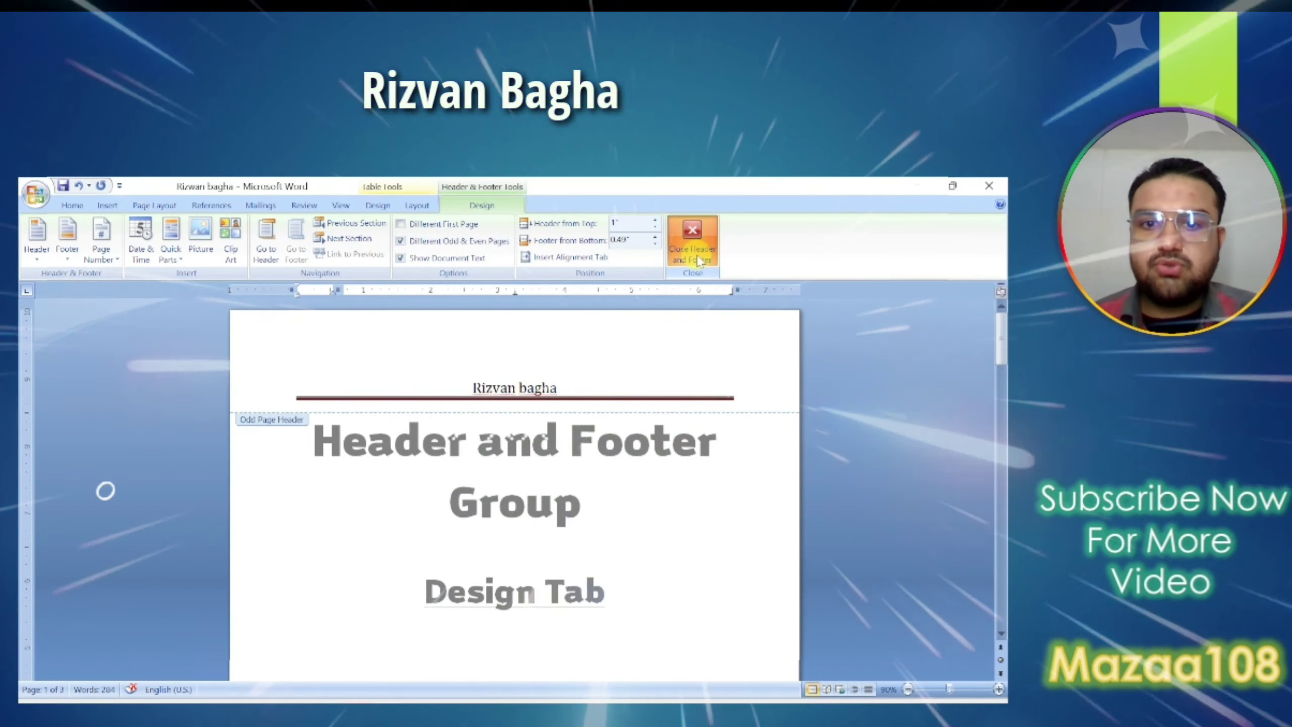
Close Header and Footer and return the cursor to the document body text.
click(700, 261)
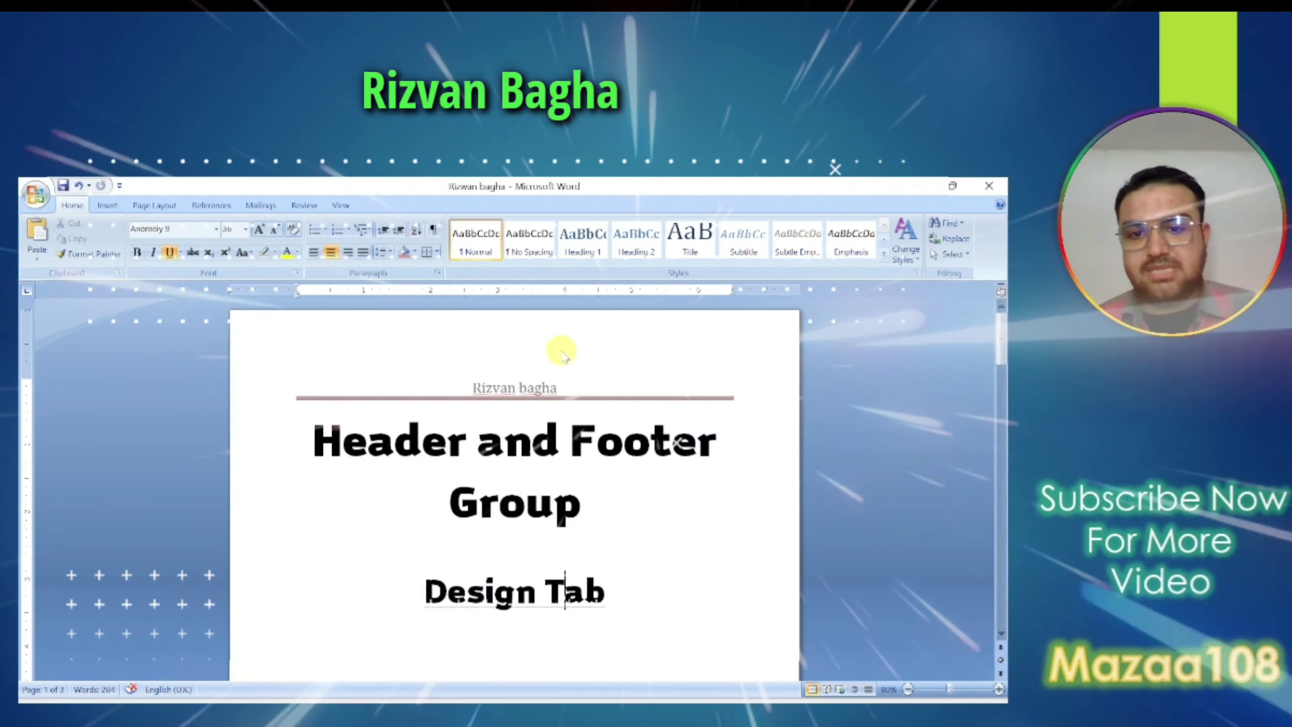
click(670, 530)
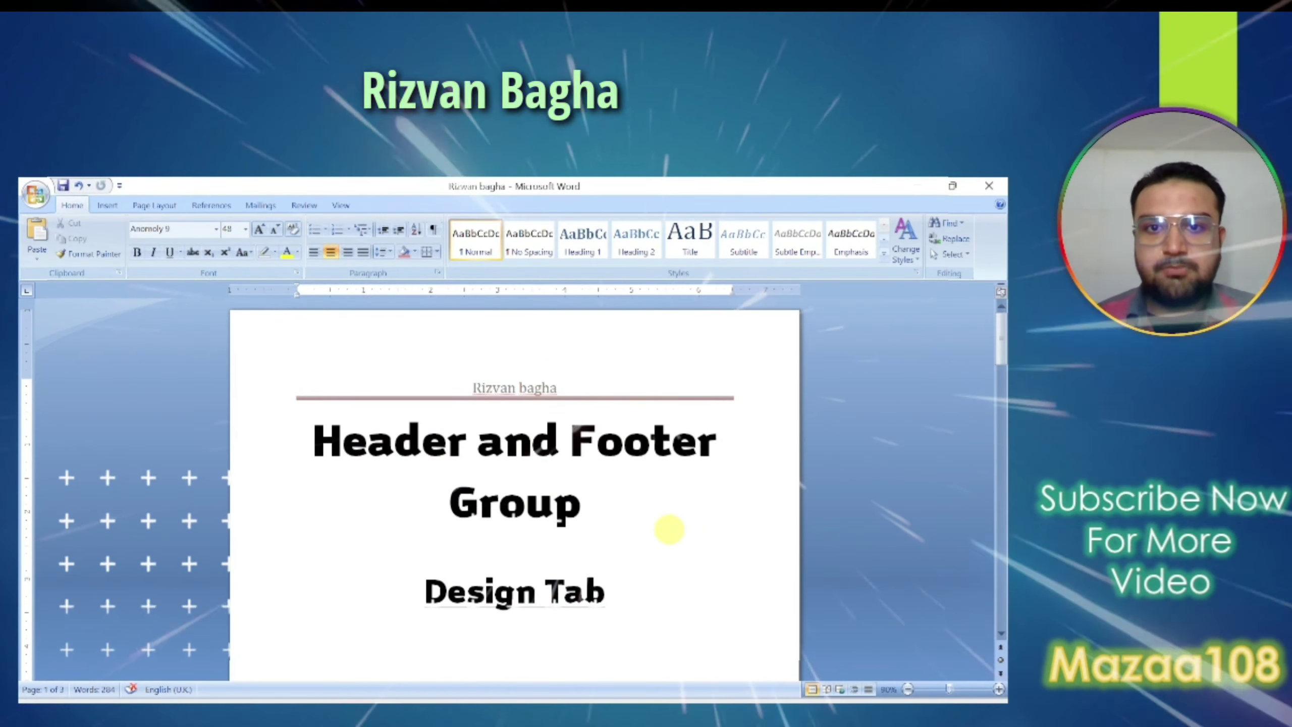